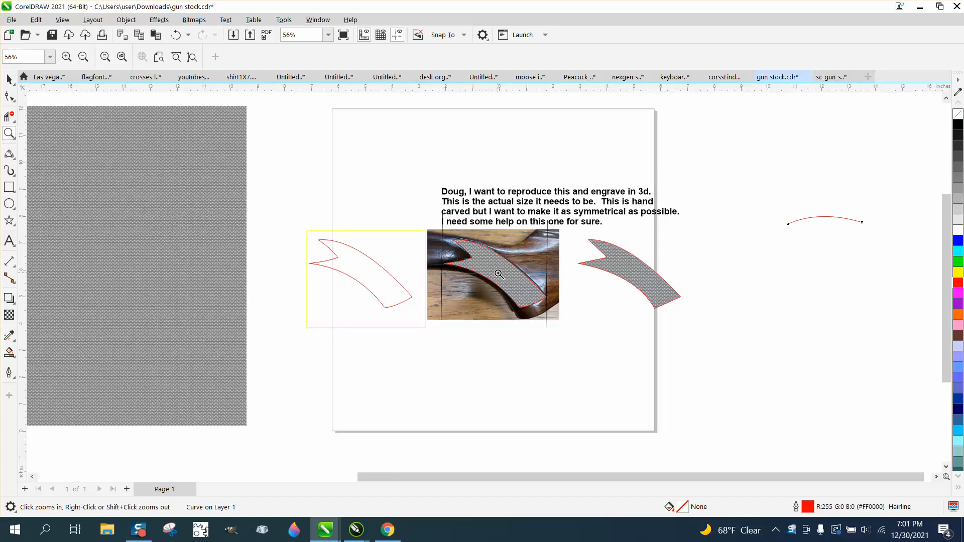
- Draw a thin vertical rectangle about 0.016 by 0.734 in standing on the red arc's peak and give it a red outline
drag(441, 232, 559, 327)
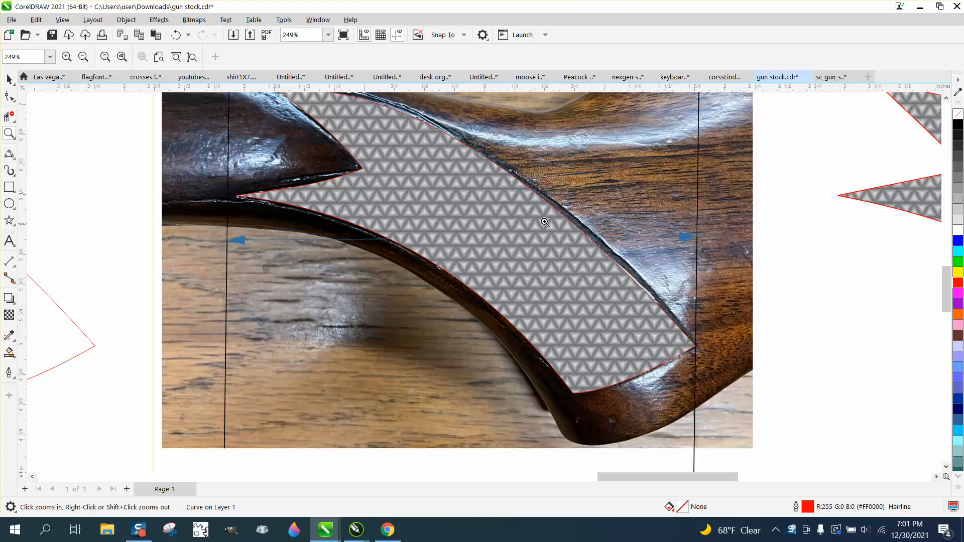
scroll(398, 243, down, 2)
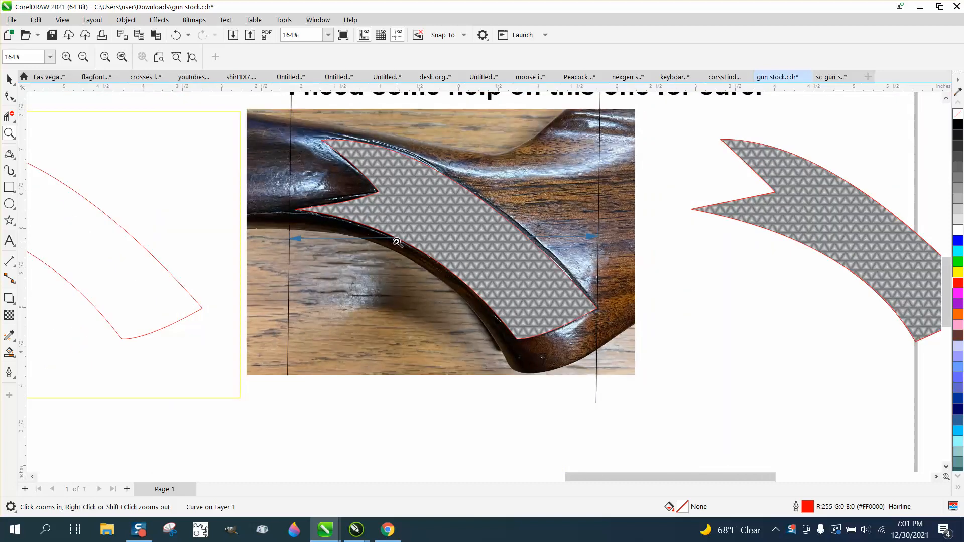
scroll(397, 242, down, 4)
drag(704, 155, 867, 240)
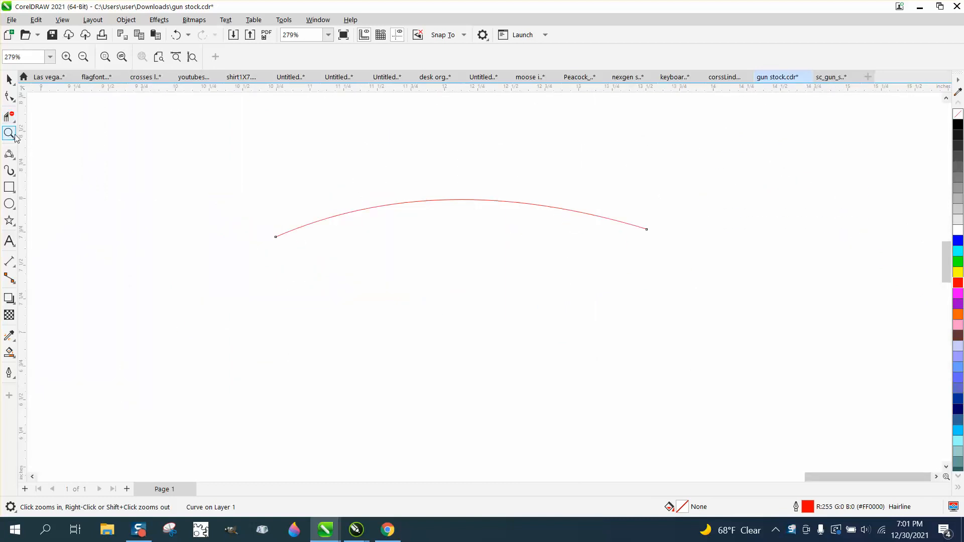
click(11, 188)
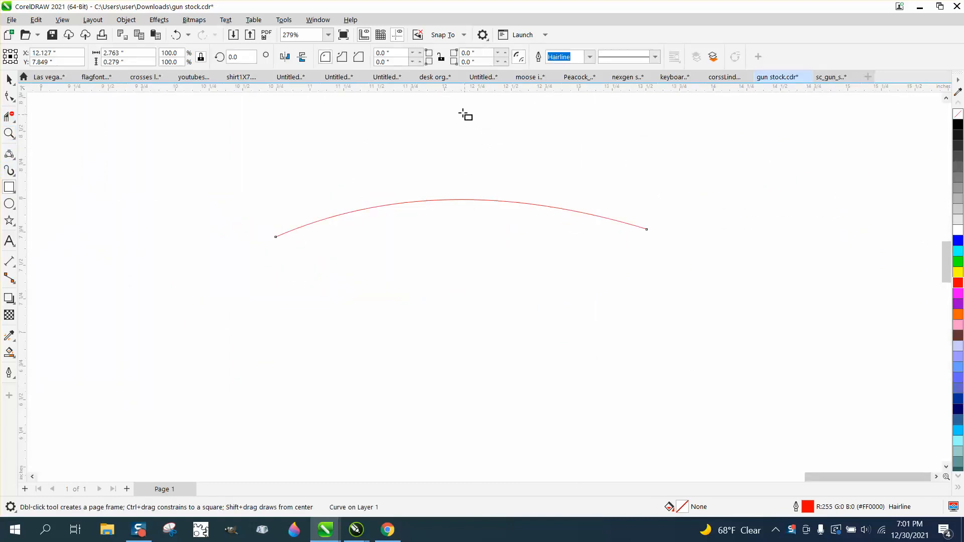
drag(459, 101, 461, 200)
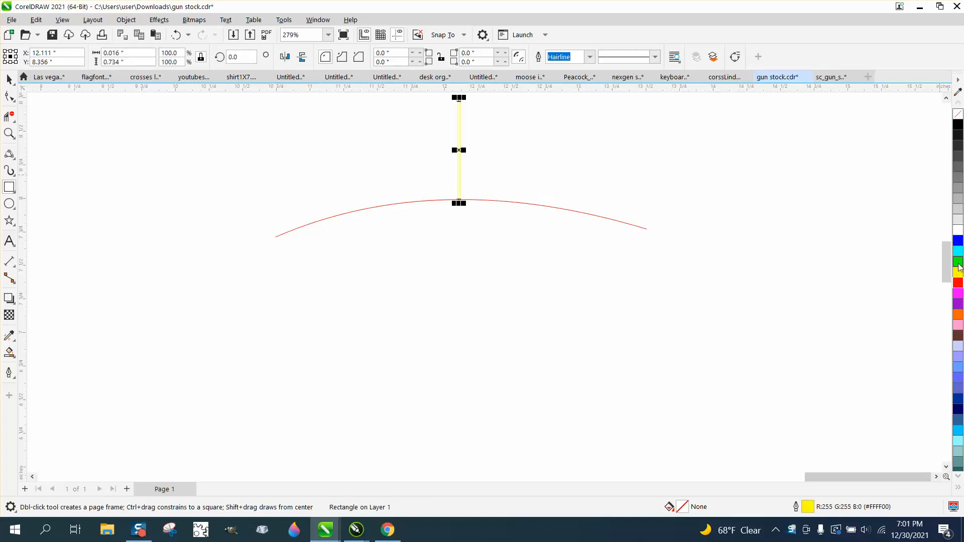
right_click(959, 283)
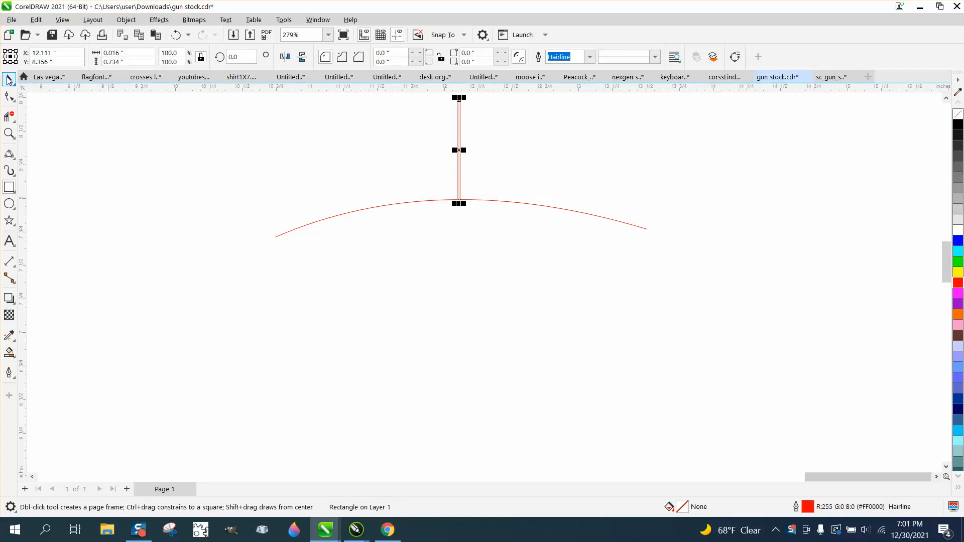
click(8, 80)
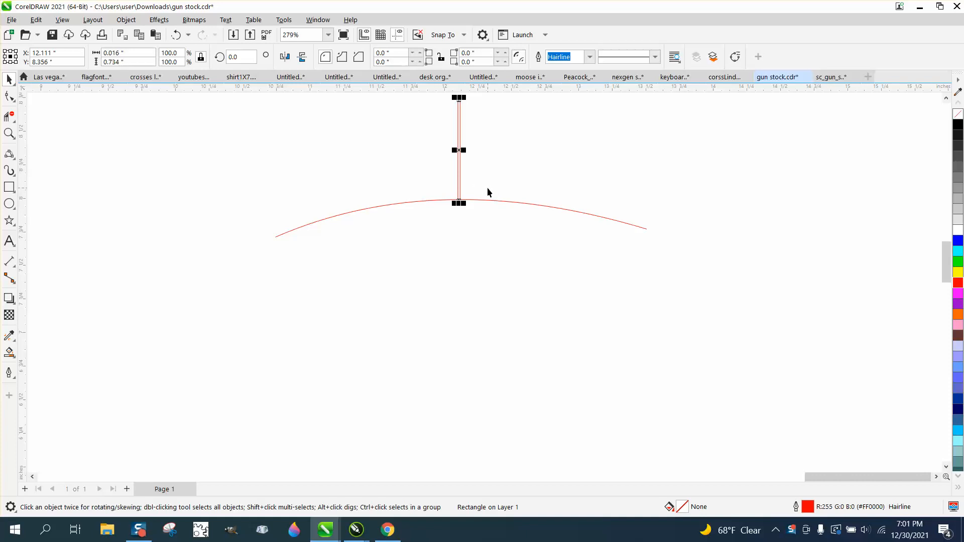
- Move the thin rectangle along the arc to its left slope and back to the peak
mouse_move(460, 150)
mouse_down()
mouse_move(293, 182)
mouse_move(459, 145)
mouse_move(372, 160)
mouse_move(478, 149)
mouse_move(457, 151)
mouse_up()
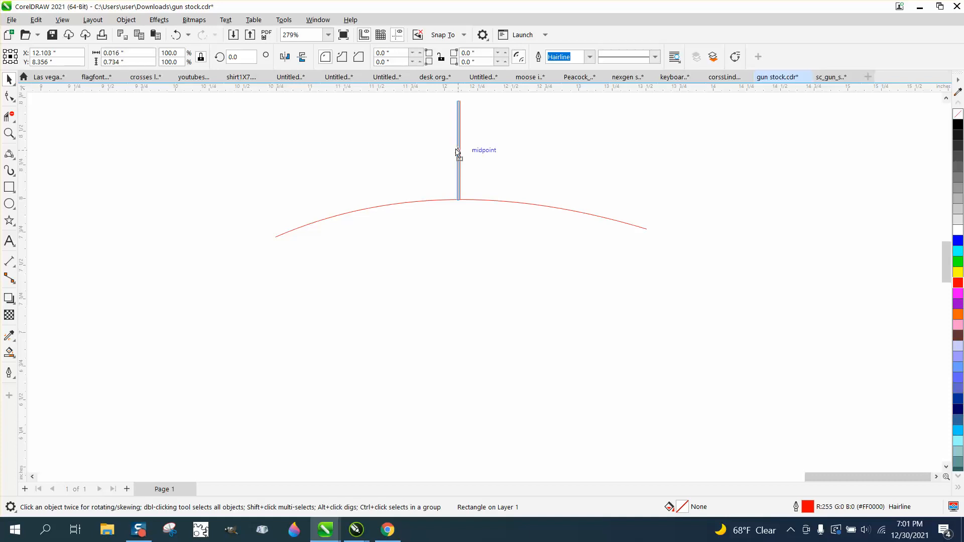
drag(458, 152, 365, 163)
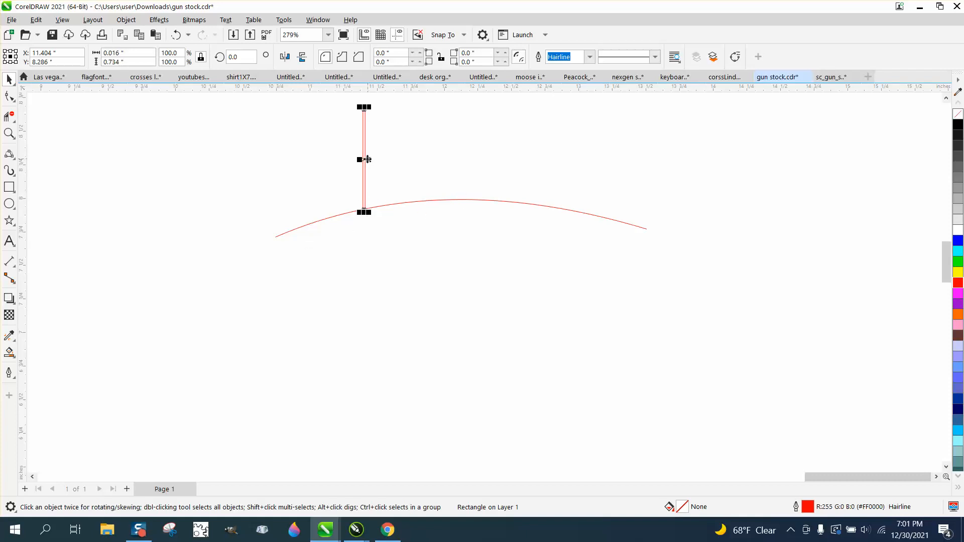
drag(368, 159, 465, 157)
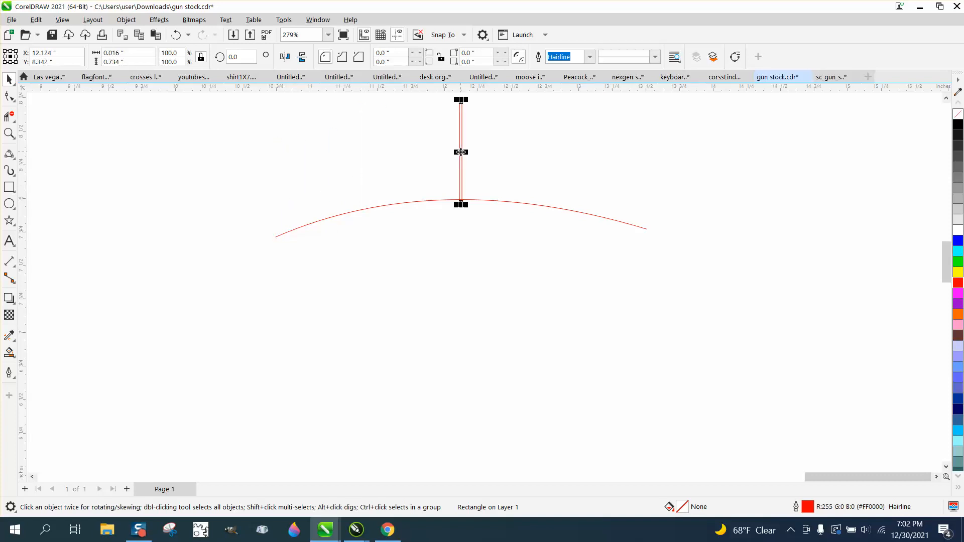
- Change the outline of the textured grip shape beside the photo to black
scroll(466, 230, down, 4)
scroll(478, 243, down, 2)
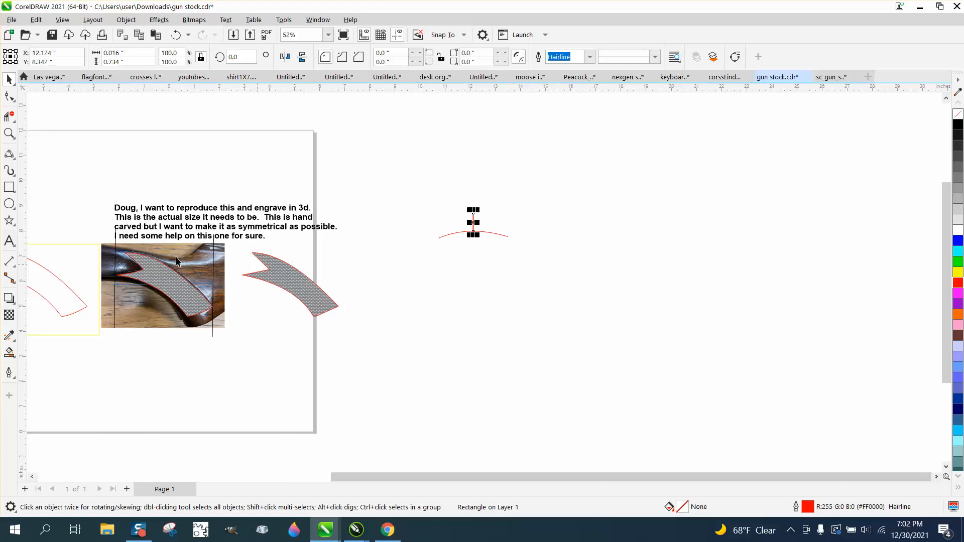
click(9, 133)
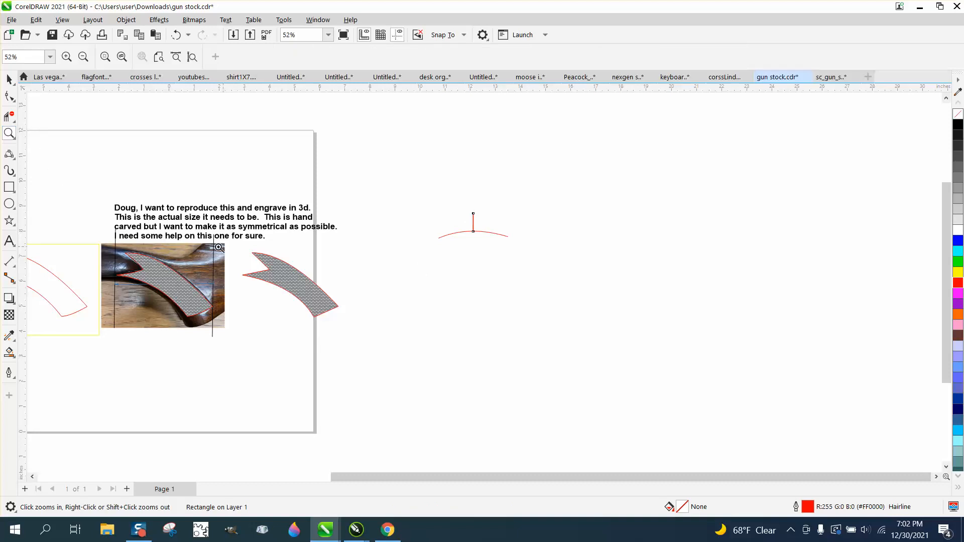
drag(216, 245, 408, 353)
click(9, 79)
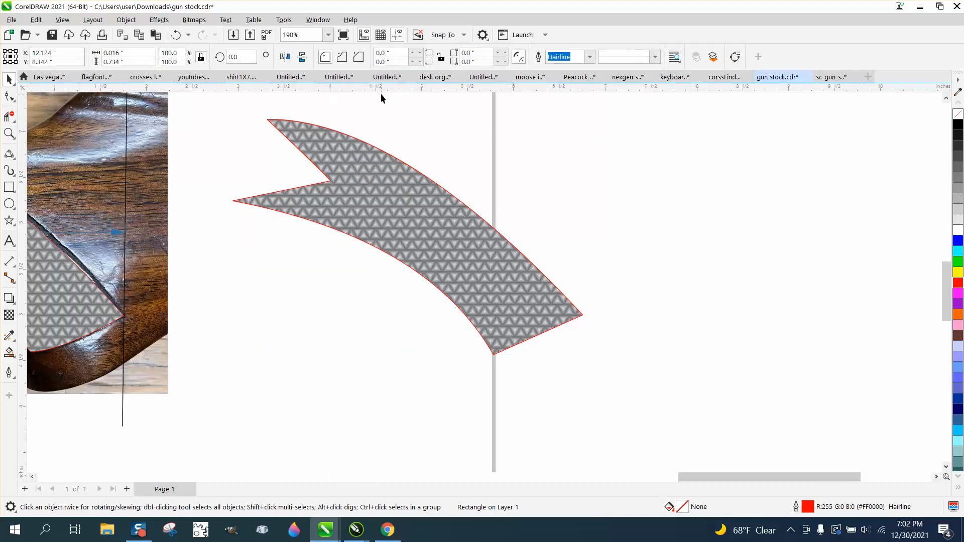
click(400, 160)
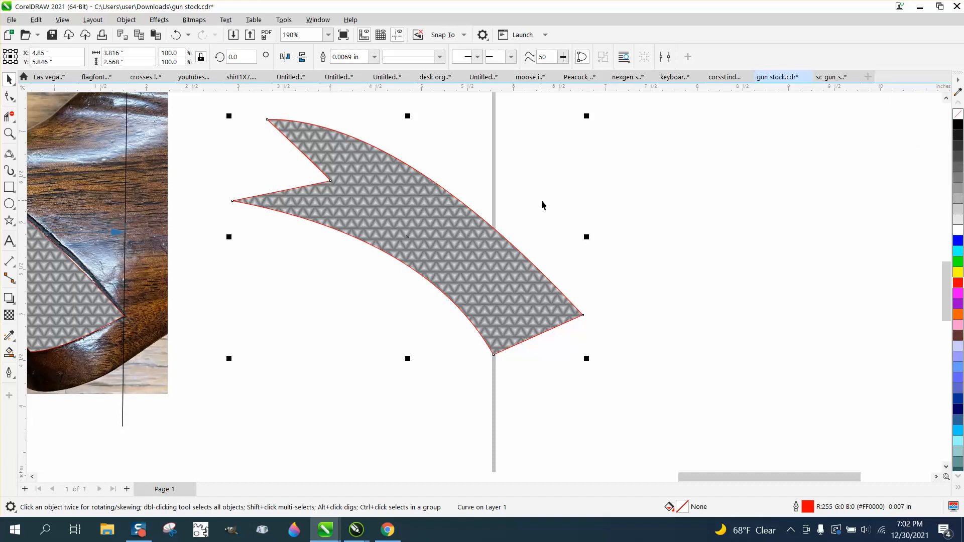
right_click(959, 126)
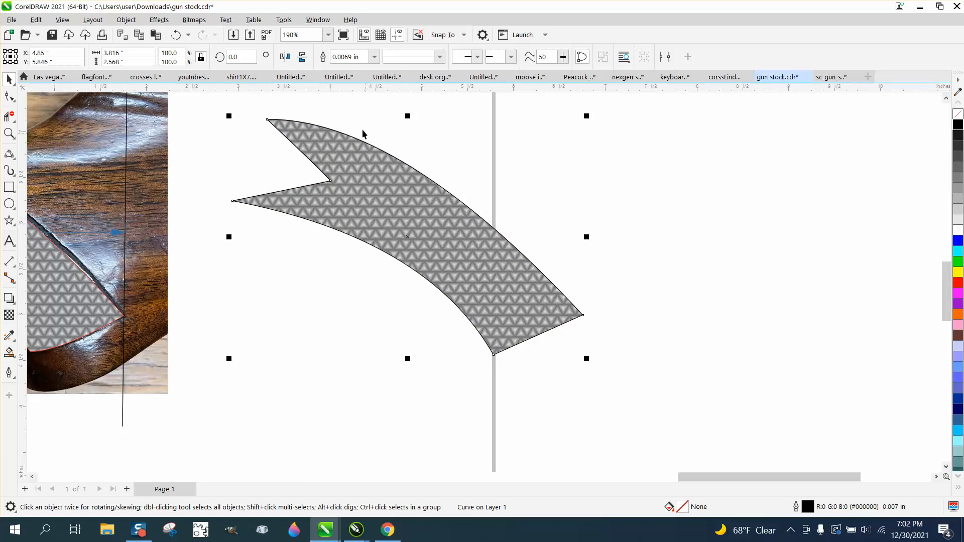
- Try outline widths of 0.1 in, 0.01 in and 0.015625 in on the grip shape
click(374, 57)
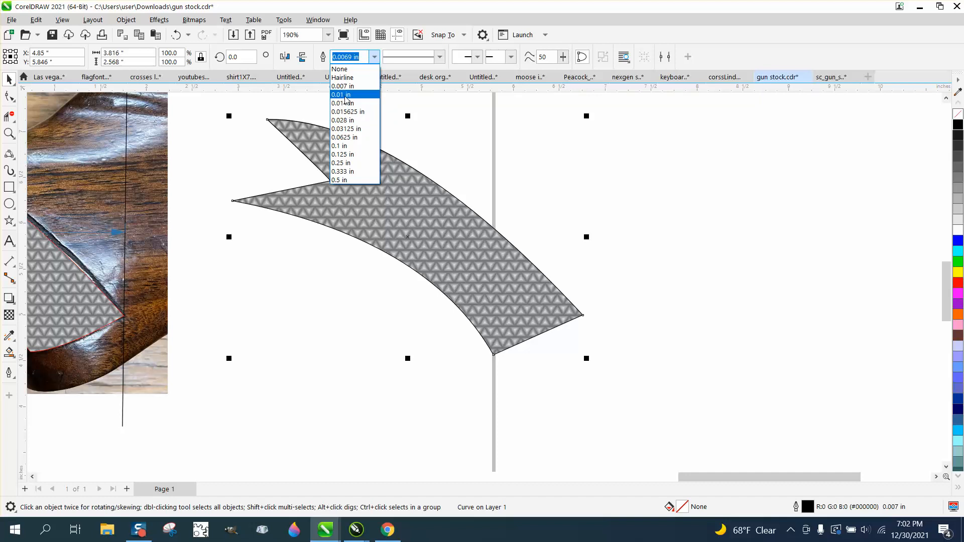
click(345, 146)
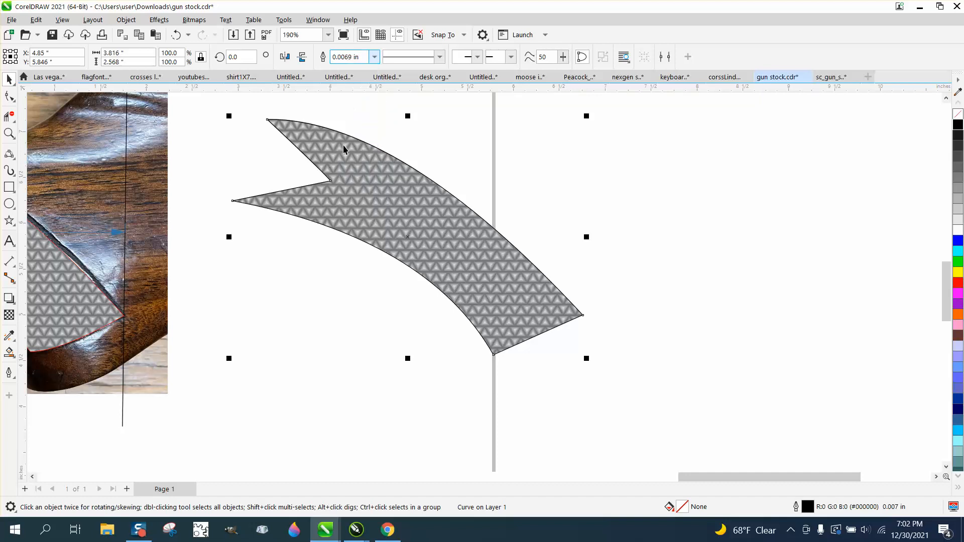
click(374, 57)
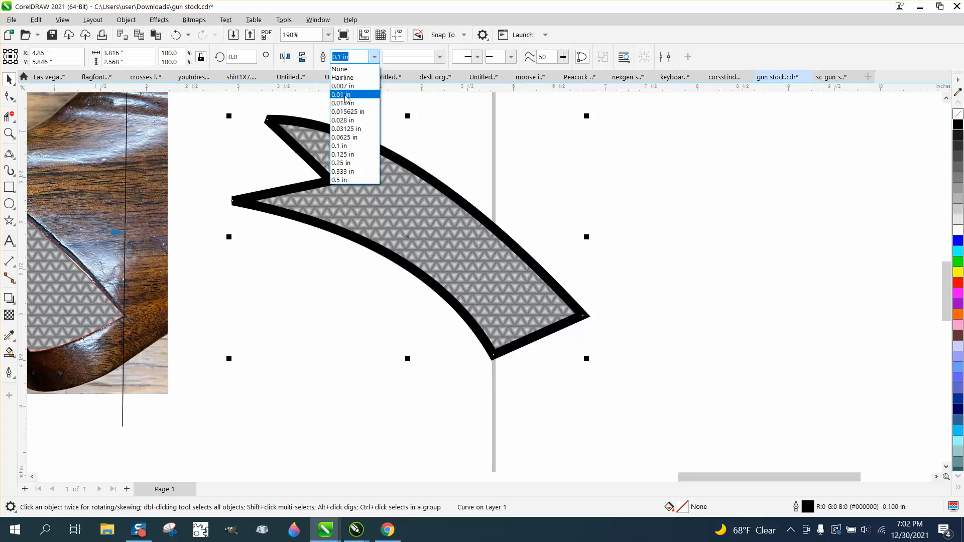
click(369, 100)
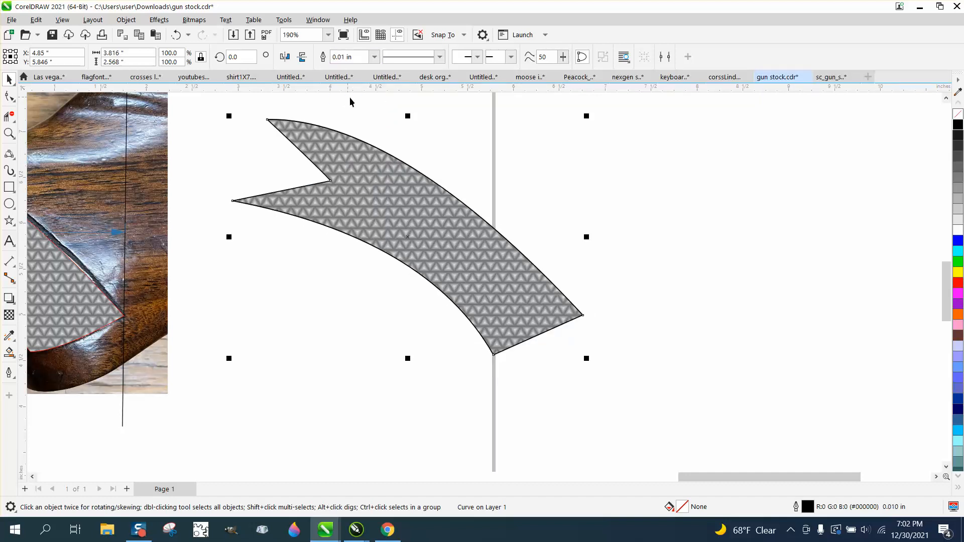
click(375, 57)
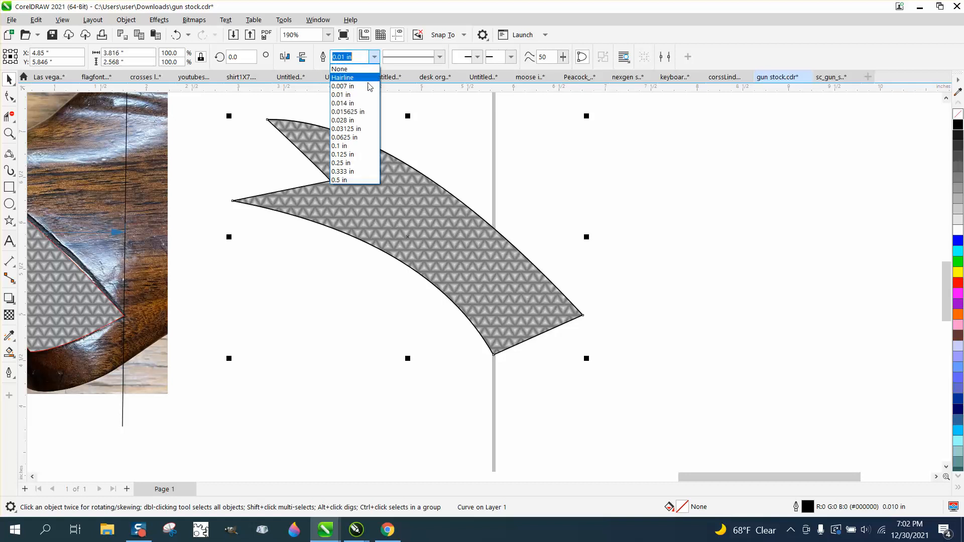
click(351, 113)
- Set the grip shape's outline width to 0.028 in and move the outline 5 inches to the right, off the triangle pattern
click(374, 57)
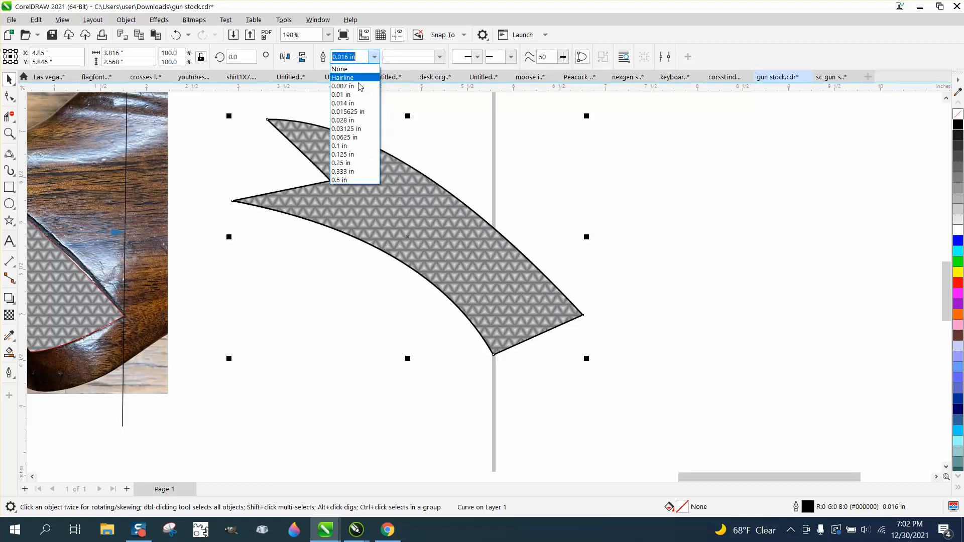
click(342, 122)
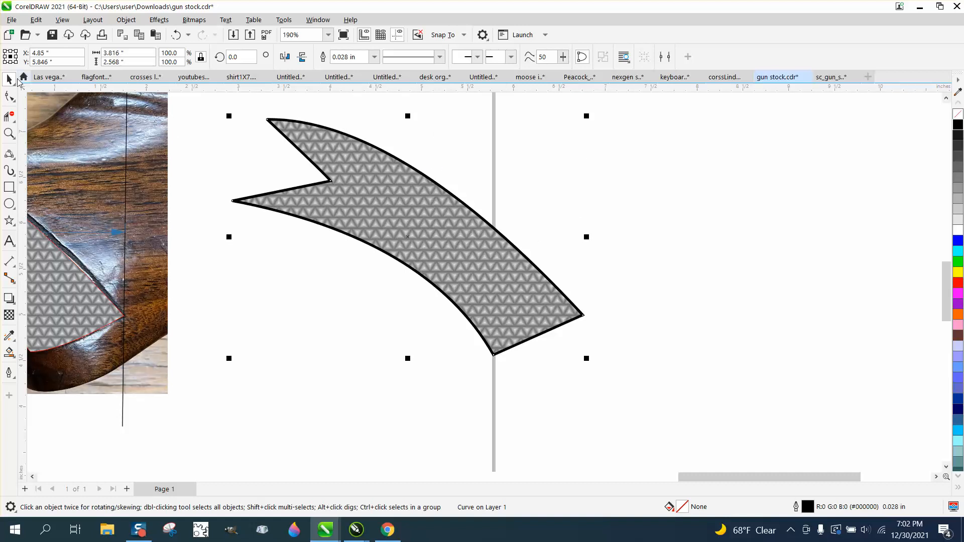
scroll(328, 134, down, 4)
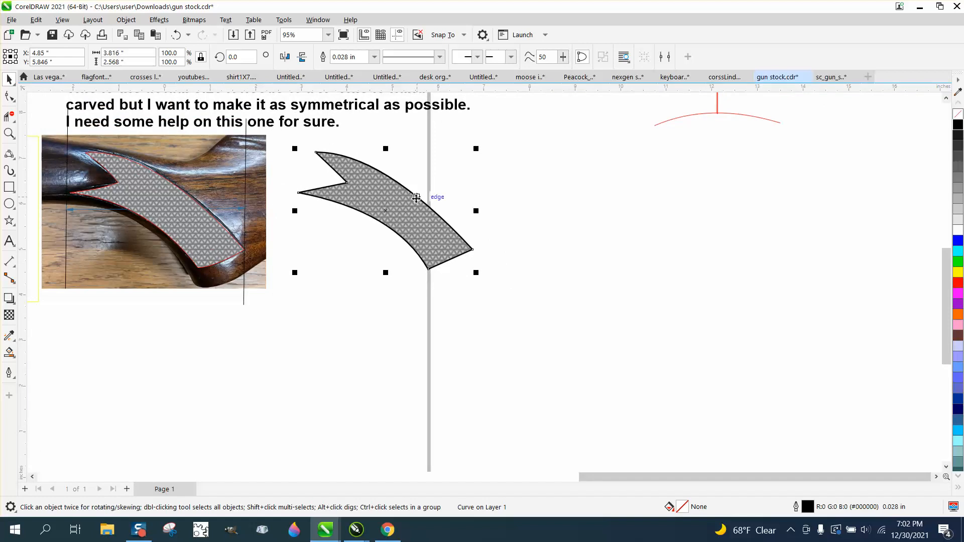
key(Right)
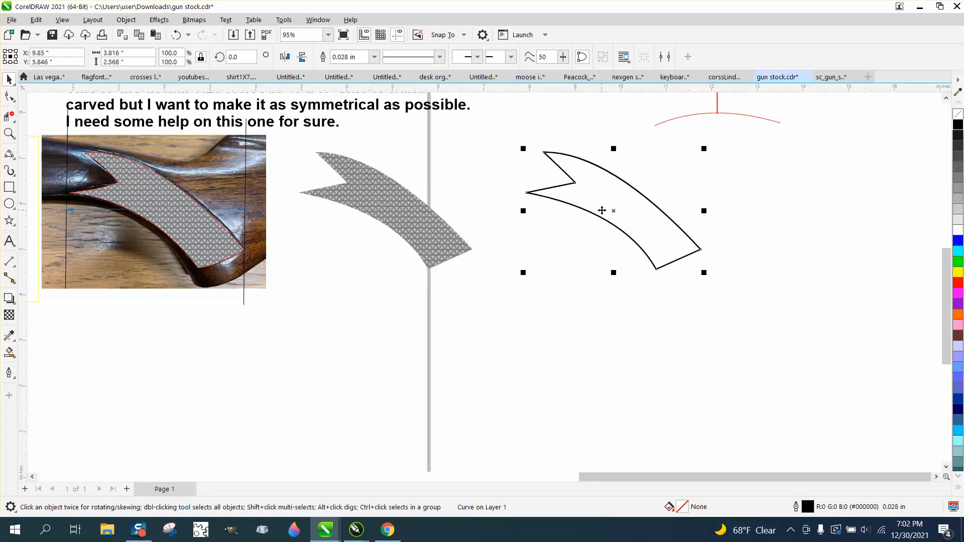
- Select the grip-shaped triangle pattern bitmap and examine the shading of its individual triangles up close
click(297, 157)
drag(490, 318, 492, 316)
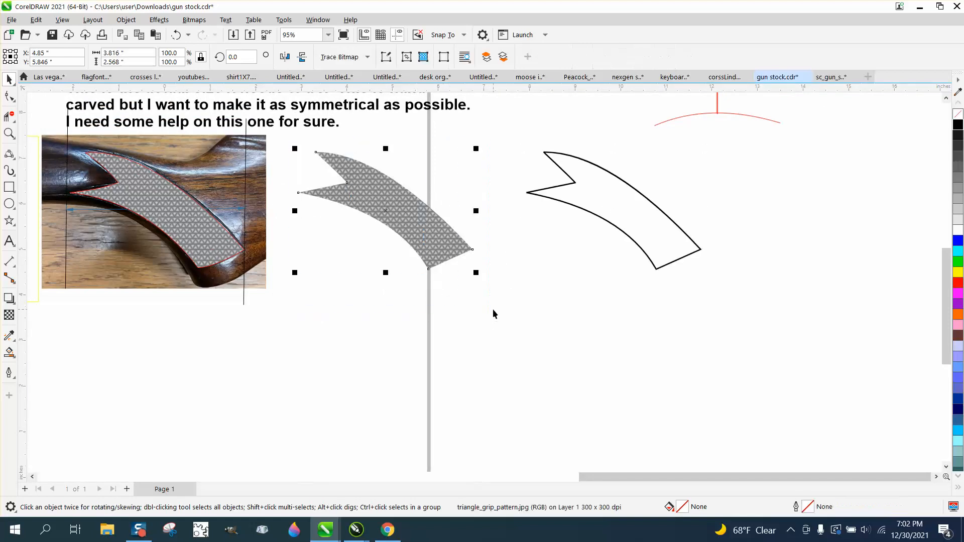
click(9, 133)
drag(284, 145, 486, 285)
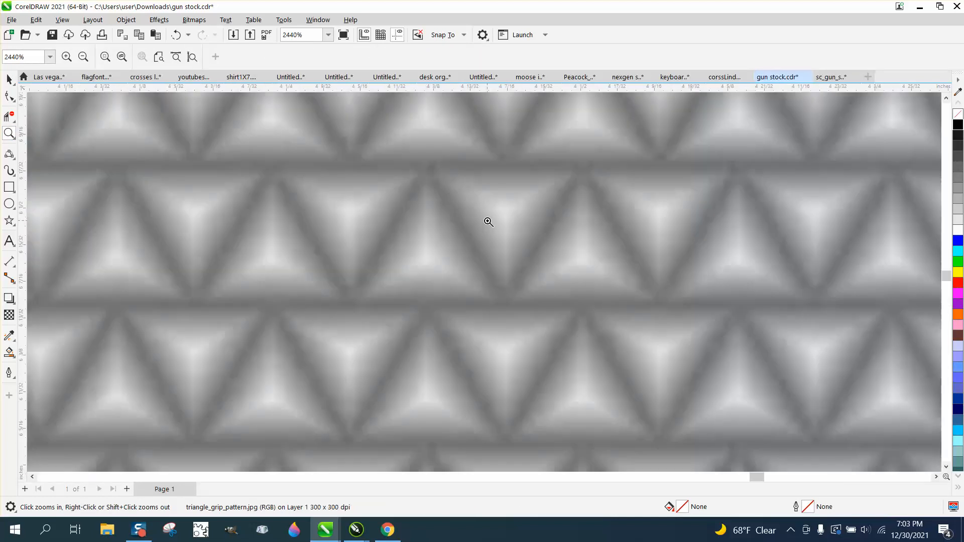
click(482, 221)
scroll(386, 200, down, 3)
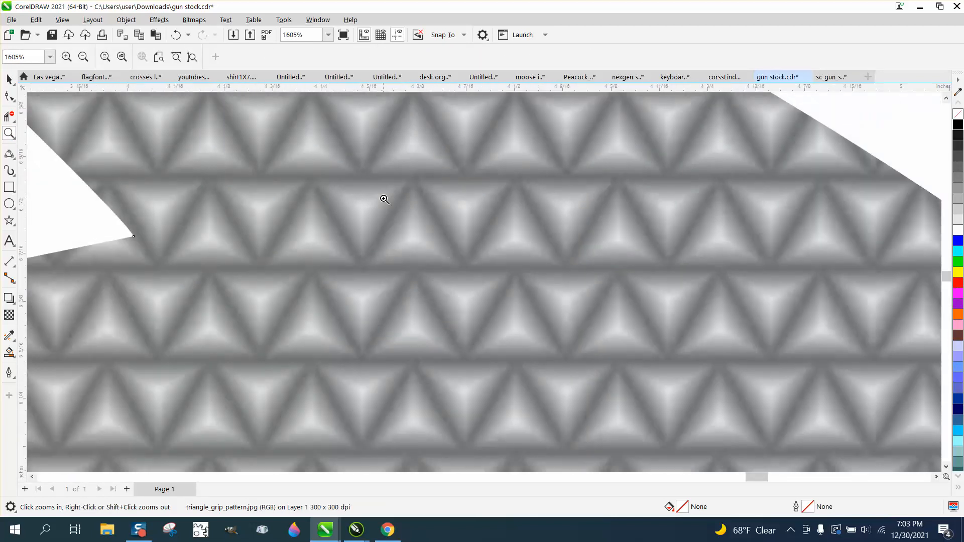
scroll(416, 200, down, 3)
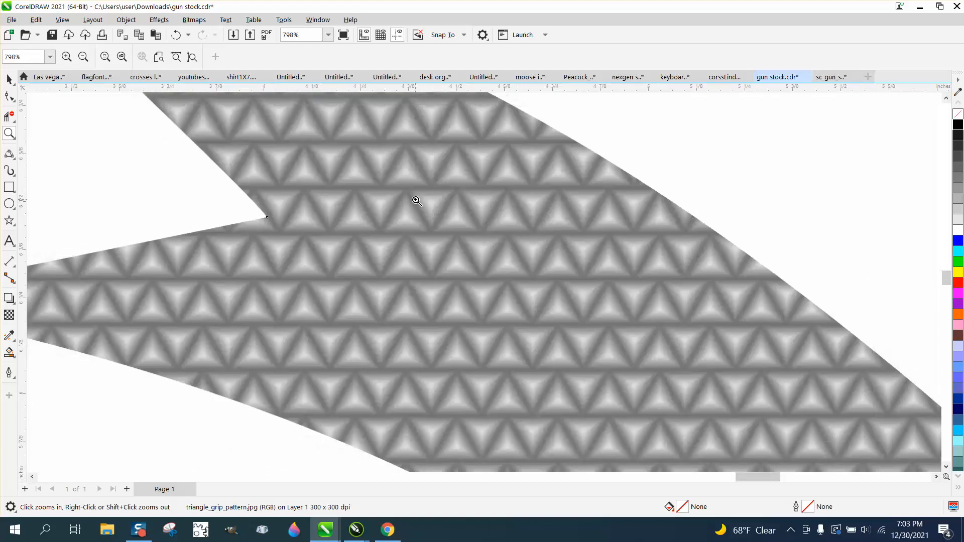
drag(416, 202, 463, 231)
scroll(462, 231, down, 5)
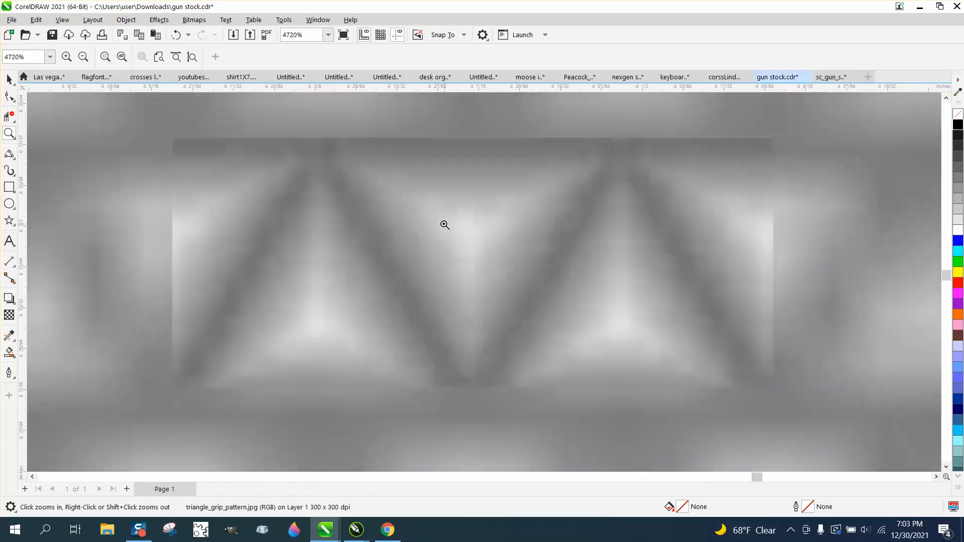
scroll(429, 218, down, 1)
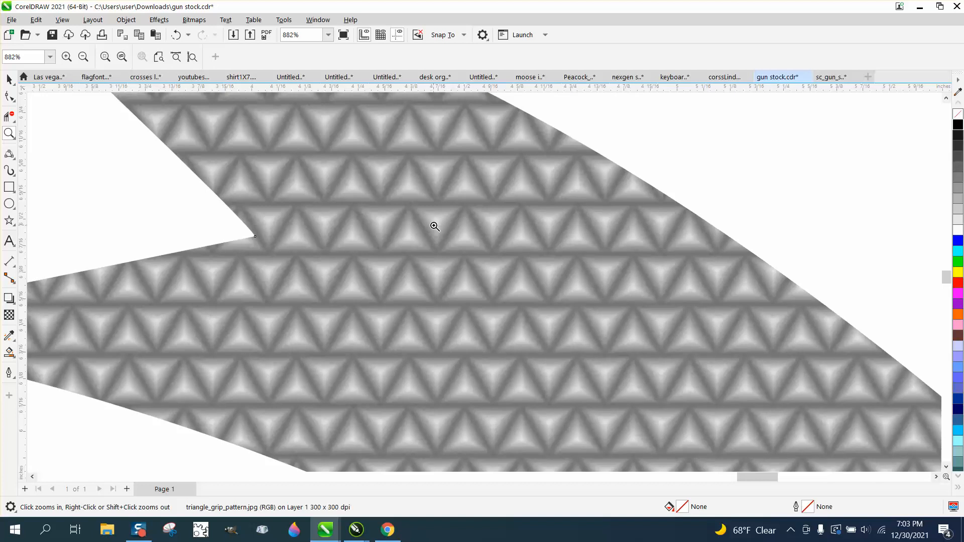
scroll(430, 222, down, 3)
scroll(431, 226, down, 5)
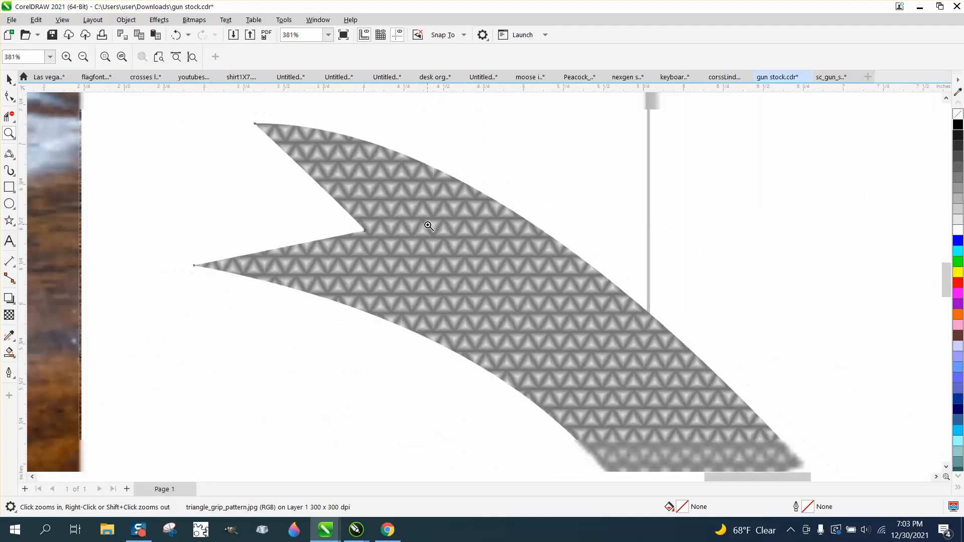
click(9, 78)
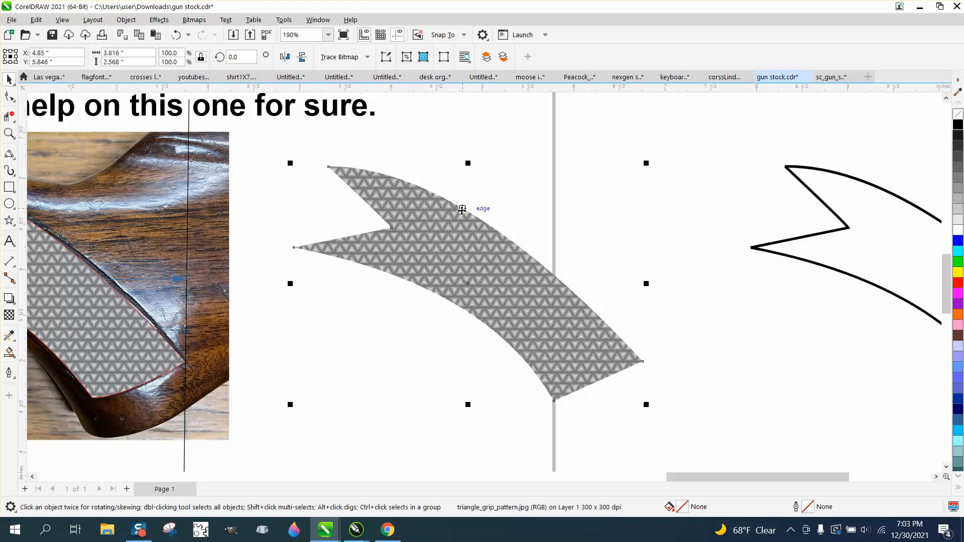
scroll(461, 216, down, 3)
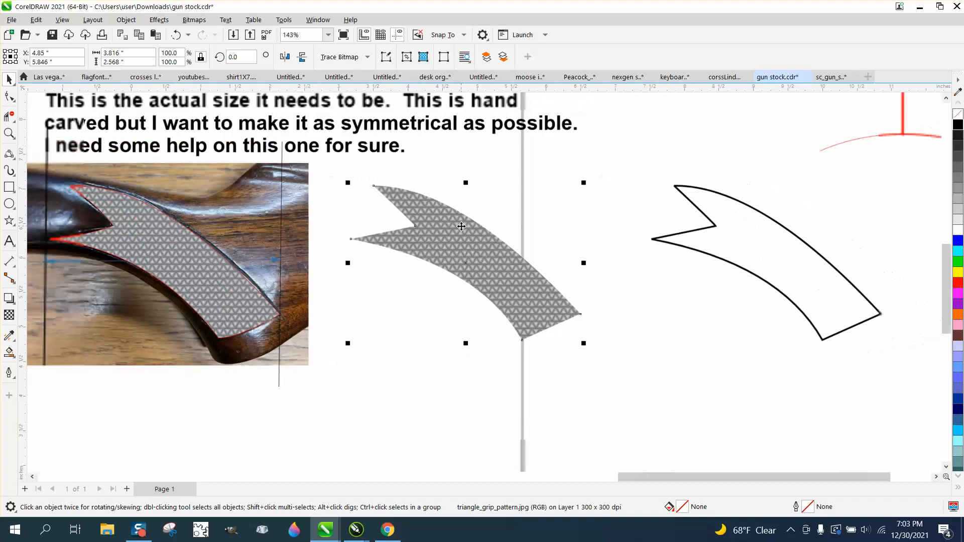
drag(409, 211, 476, 261)
click(175, 34)
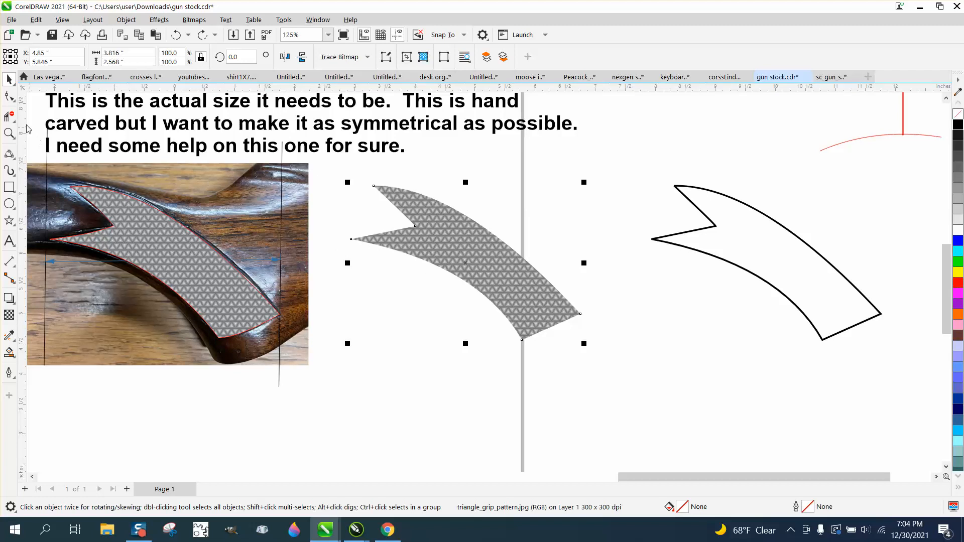
- View the whole grip-shaped triangle pattern bitmap at a larger size
click(10, 134)
drag(348, 175, 642, 363)
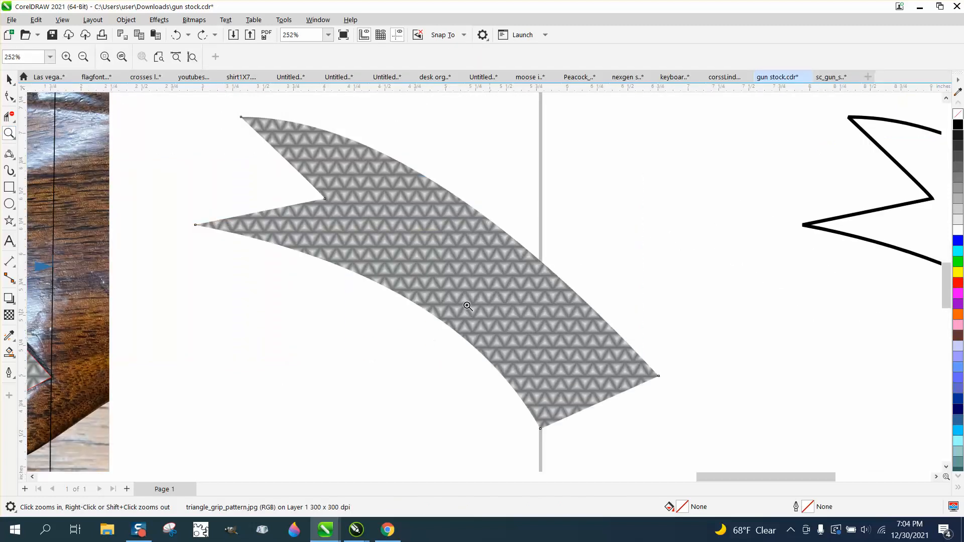
- Move the grip-shaped triangle pattern bitmap 5 inches down, clear of its original position
click(9, 79)
click(345, 208)
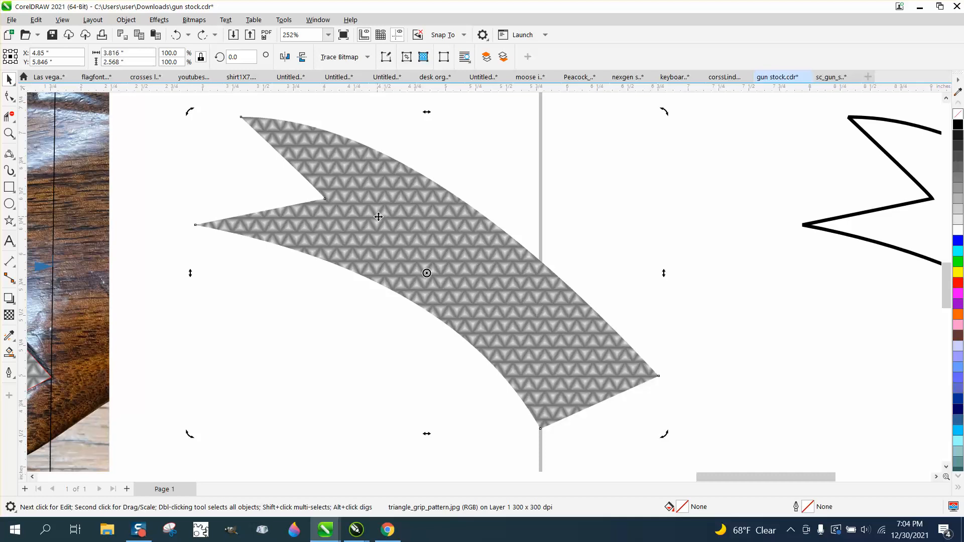
scroll(382, 216, down, 1)
scroll(445, 230, down, 2)
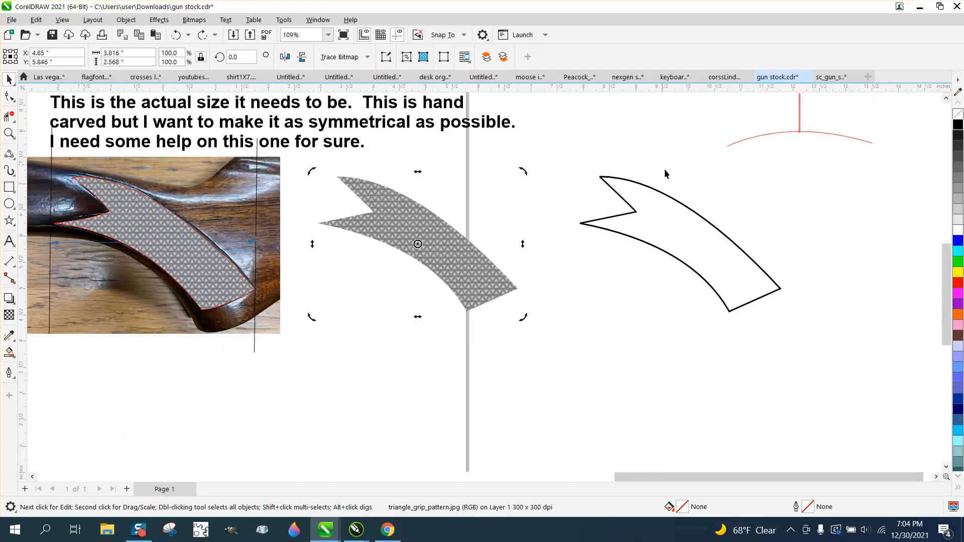
click(455, 250)
key(Down)
- Move the black grip outline 5 inches left and the grip-shaped pattern bitmap 5 inches up so they coincide
click(707, 222)
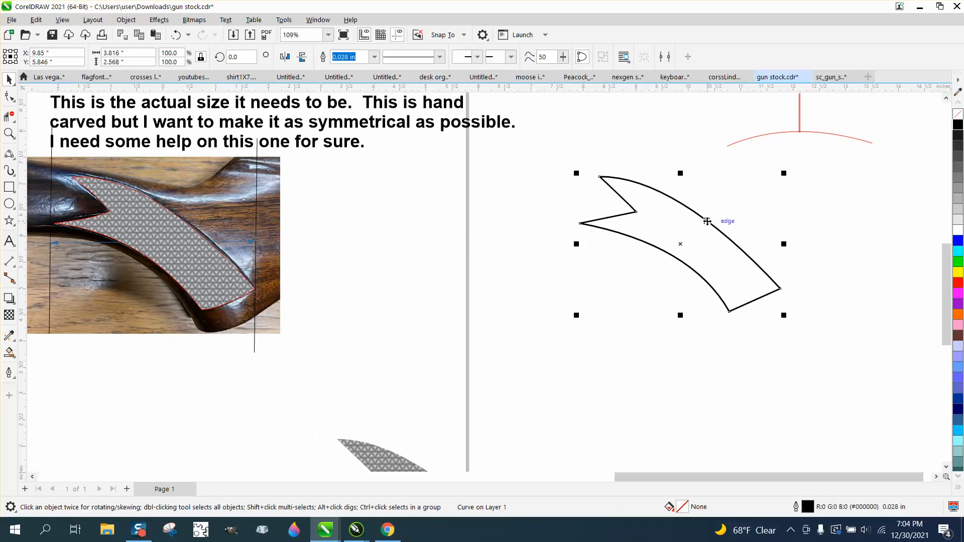
key(Left)
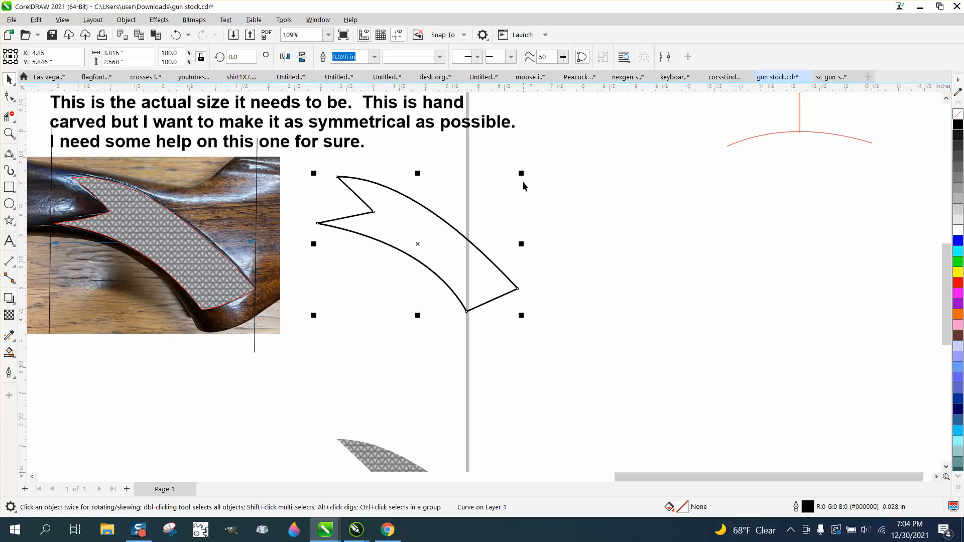
scroll(433, 189, down, 2)
click(433, 381)
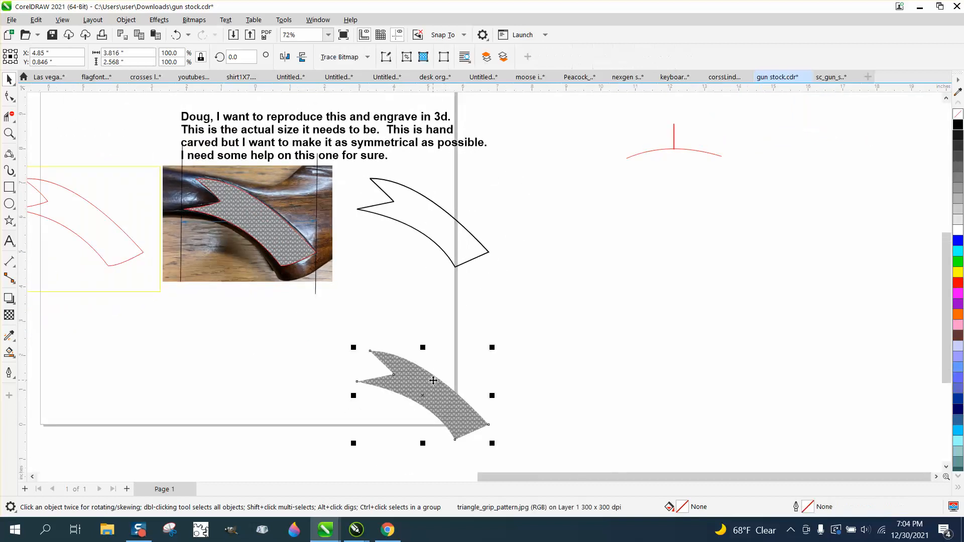
key(Up)
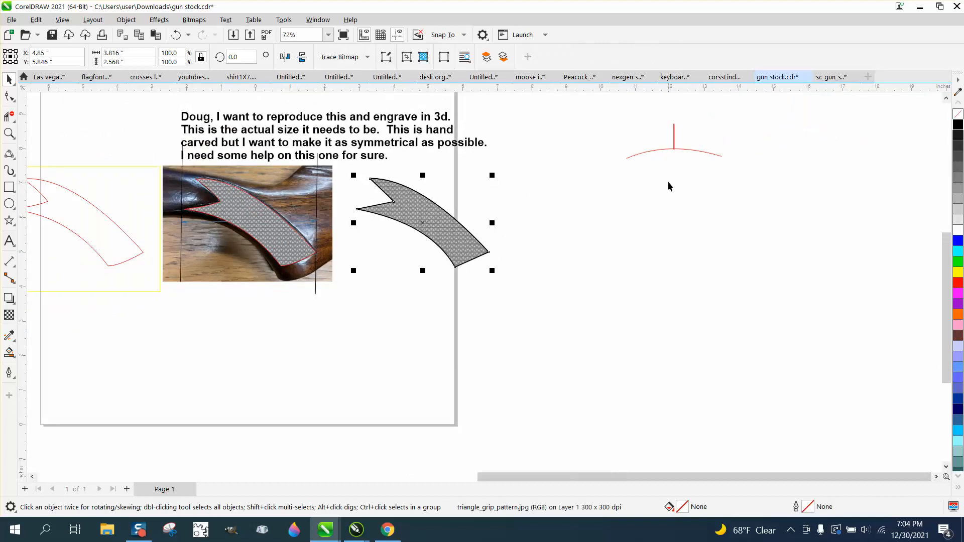
- Move the large rectangular triangle pattern sheet to the right, closer to the yellow-framed grip outline
scroll(666, 197, down, 4)
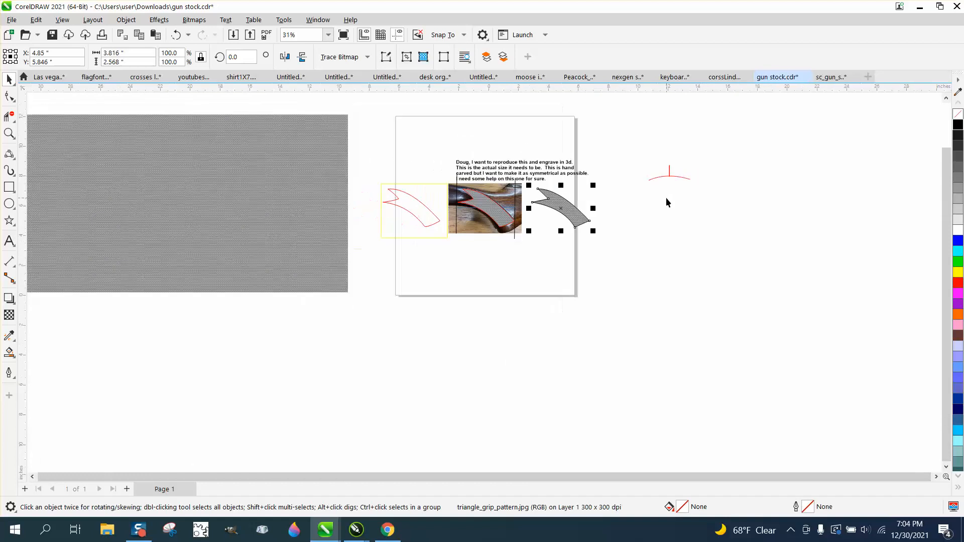
click(290, 198)
drag(290, 198, 315, 203)
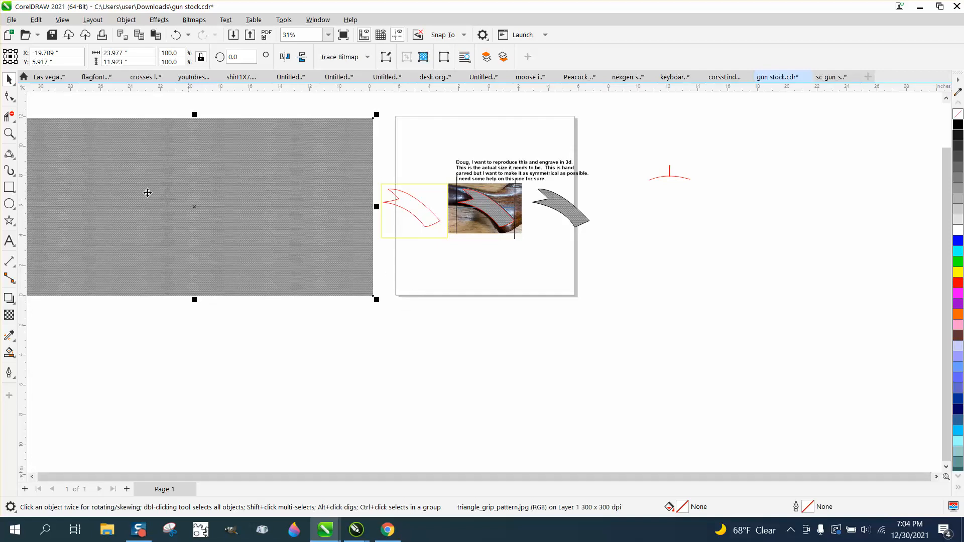
- Examine the large rectangular triangle pattern sheet at several magnifications
click(9, 133)
drag(378, 171, 476, 234)
right_click(288, 210)
right_click(288, 210)
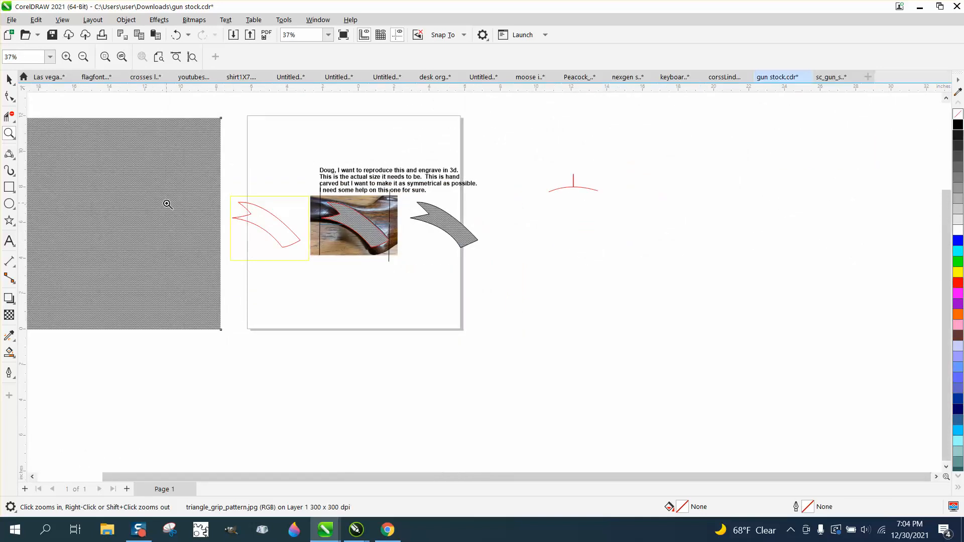
click(166, 198)
right_click(322, 209)
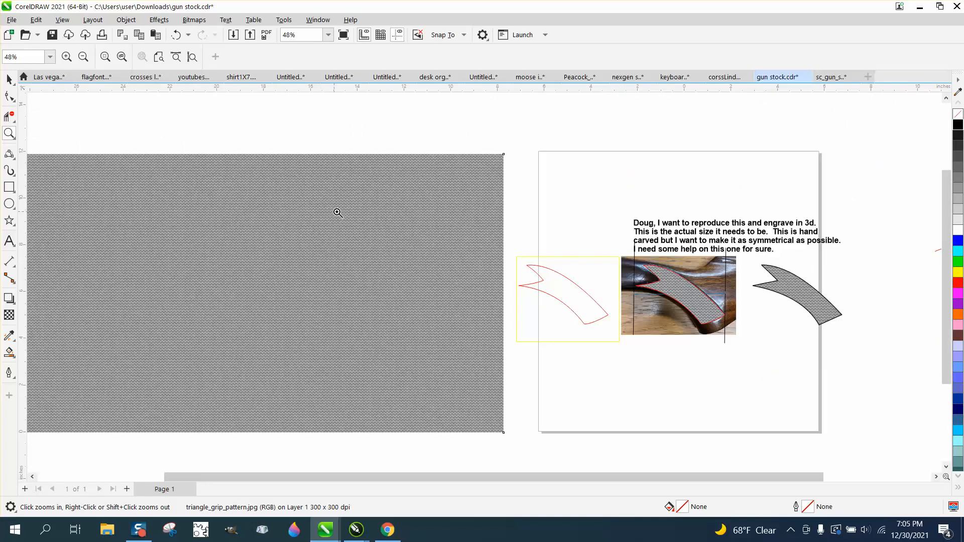
right_click(365, 211)
click(9, 79)
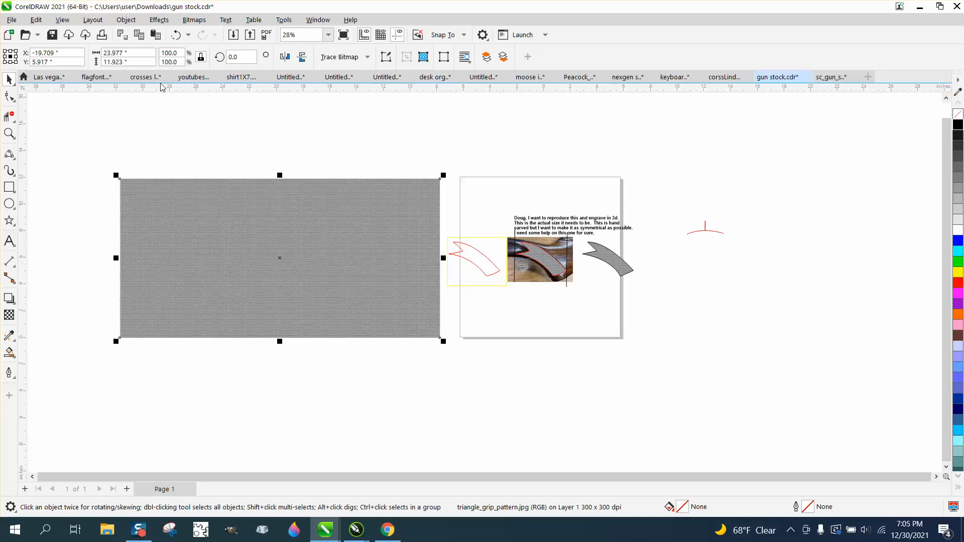
- Draw a rectangle about 10.7 by 4.3 inches over the triangle pattern sheet and intersect it with the sheet
click(9, 186)
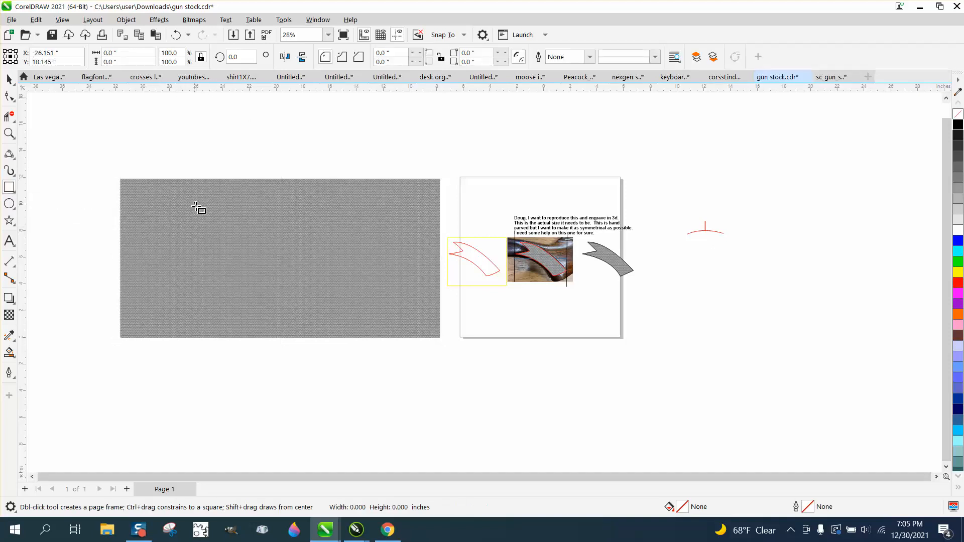
drag(194, 202, 337, 259)
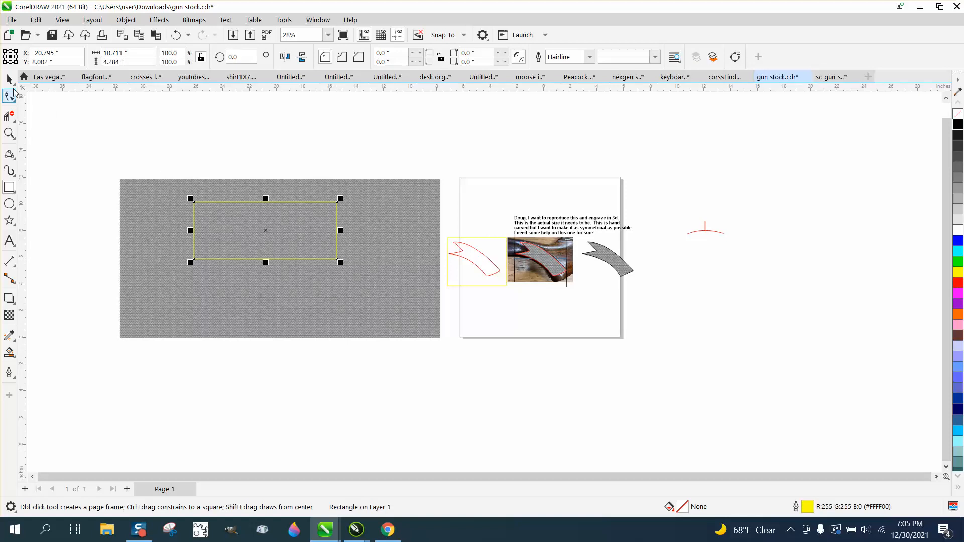
click(9, 79)
drag(105, 157, 145, 228)
drag(471, 343, 469, 350)
click(378, 59)
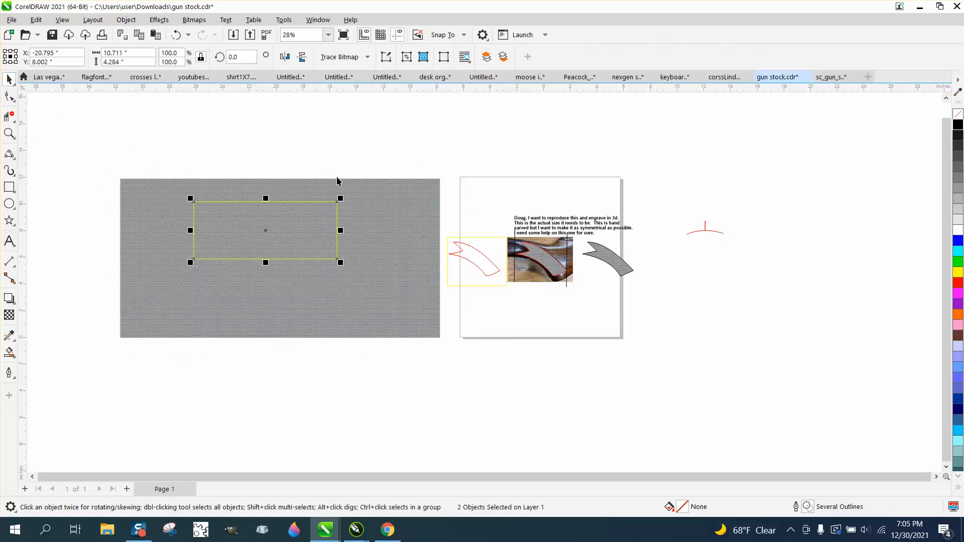
- Move the rectangle and the cropped pattern piece away from the crop area and delete the original full triangle pattern sheet
drag(269, 222, 522, 153)
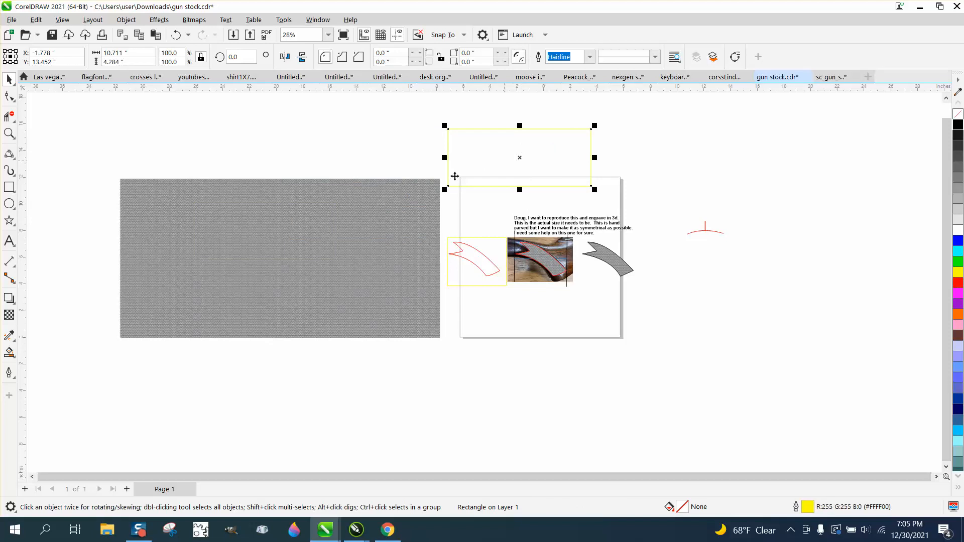
click(311, 238)
drag(276, 230, 376, 268)
click(277, 214)
key(Delete)
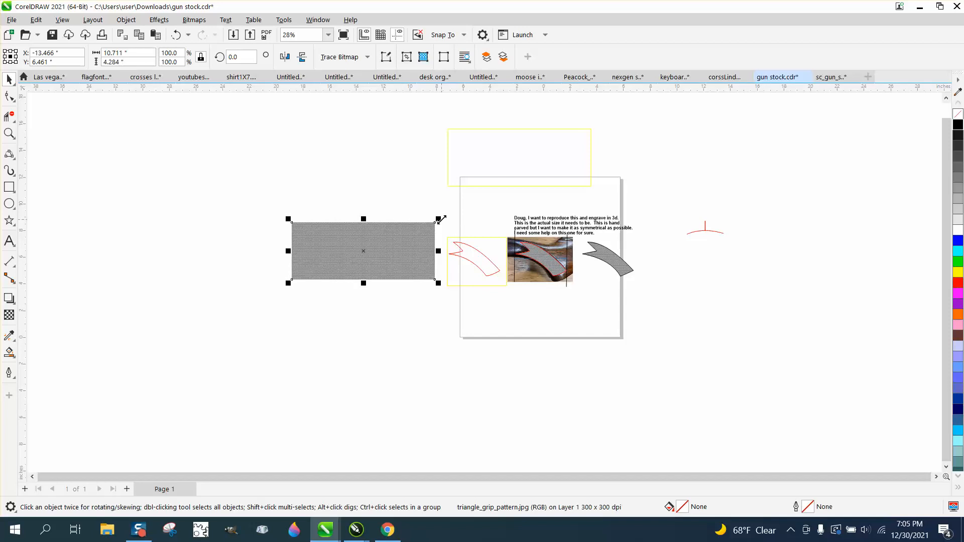
- Scale the cropped rectangular triangle pattern piece down proportionally to make its triangles smaller
drag(440, 220, 379, 277)
click(9, 133)
scroll(385, 278, down, 2)
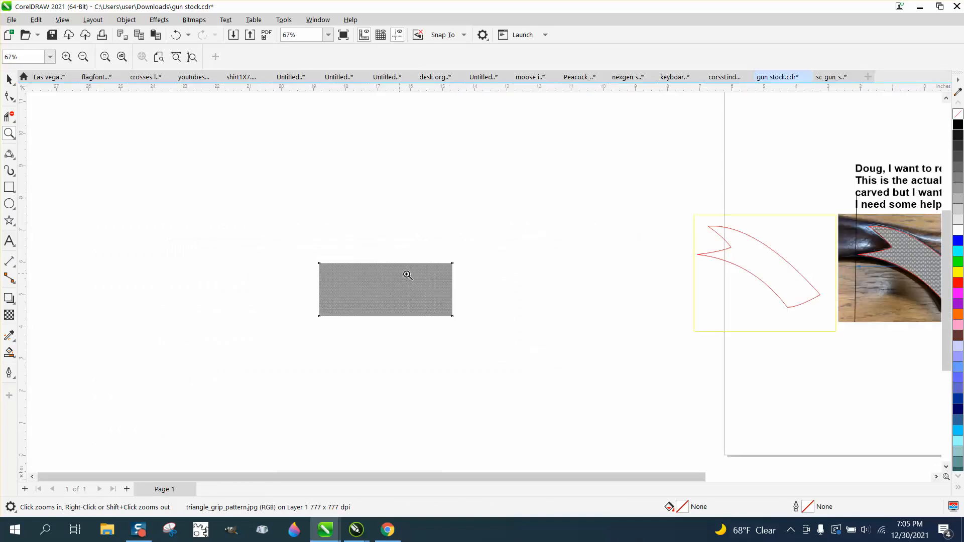
scroll(774, 272, down, 1)
- Examine how the triangle pattern fits the grip area on the gun stock photo, including its lower end, up close
drag(824, 232, 934, 327)
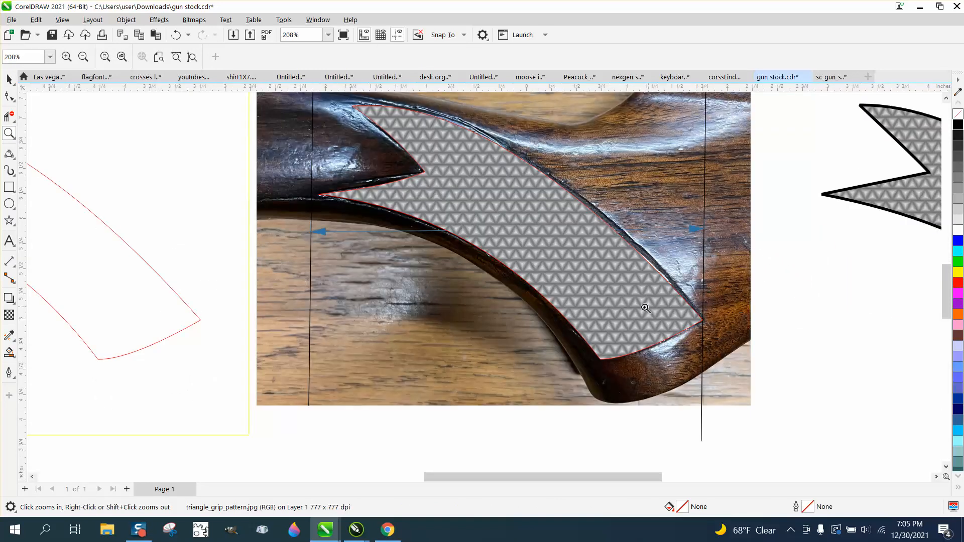
scroll(571, 256, down, 5)
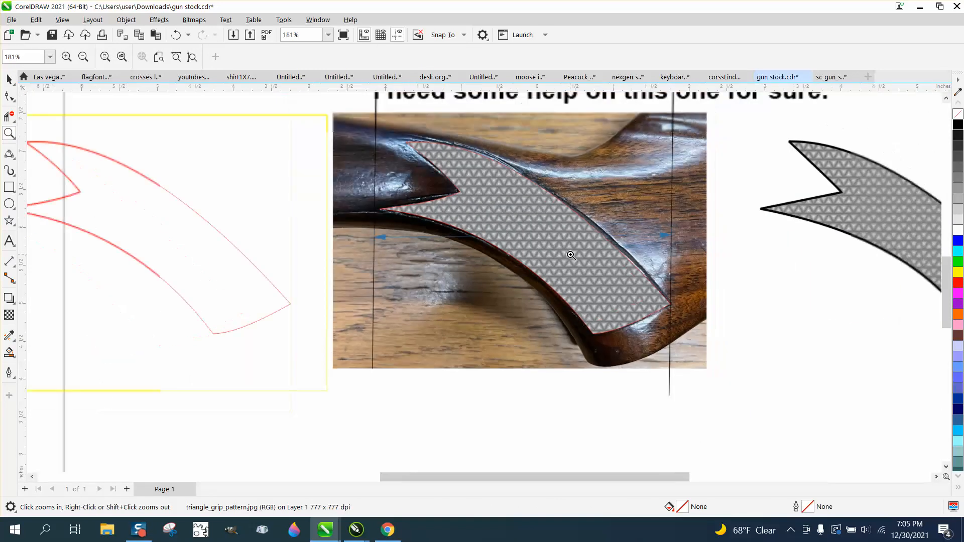
scroll(571, 256, down, 1)
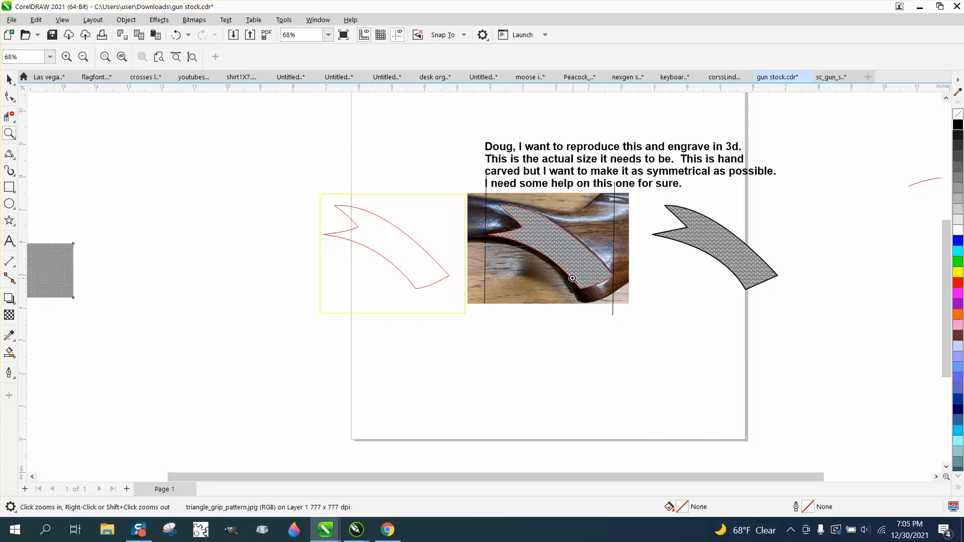
drag(569, 271, 672, 324)
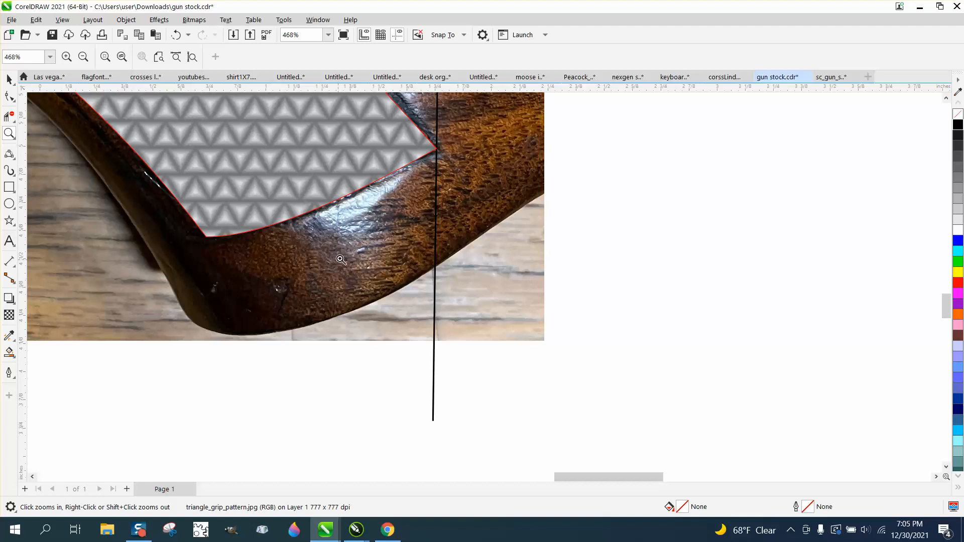
scroll(342, 260, down, 2)
scroll(376, 225, down, 1)
scroll(377, 224, down, 3)
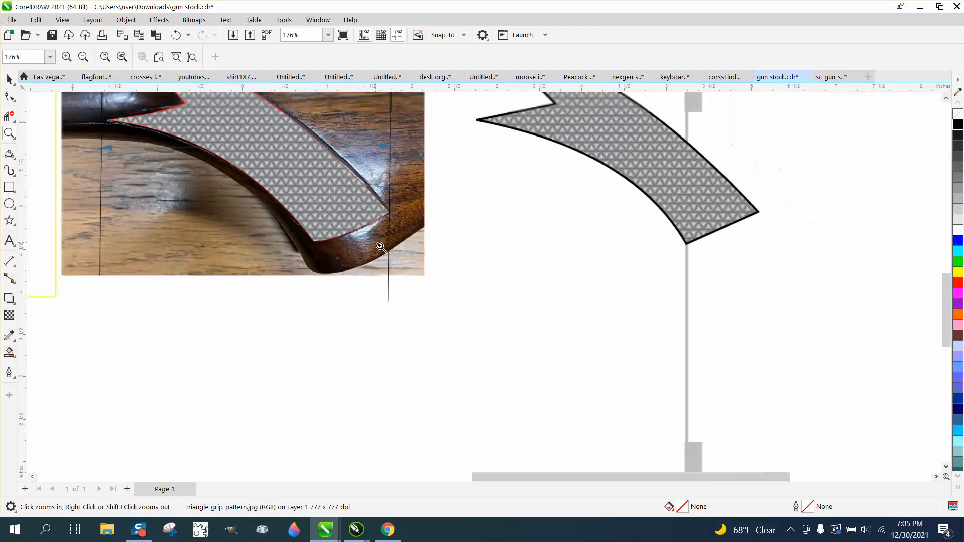
scroll(231, 116, down, 4)
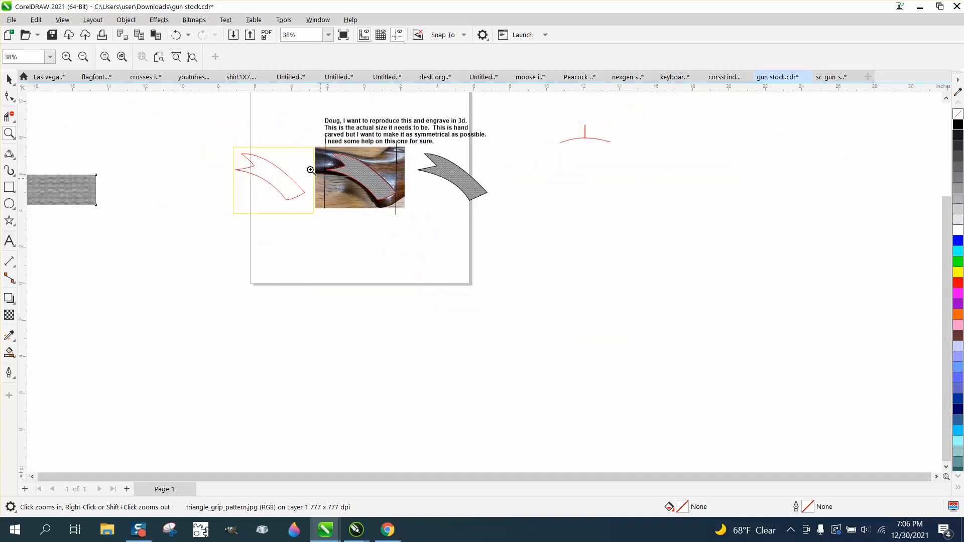
drag(297, 147, 438, 232)
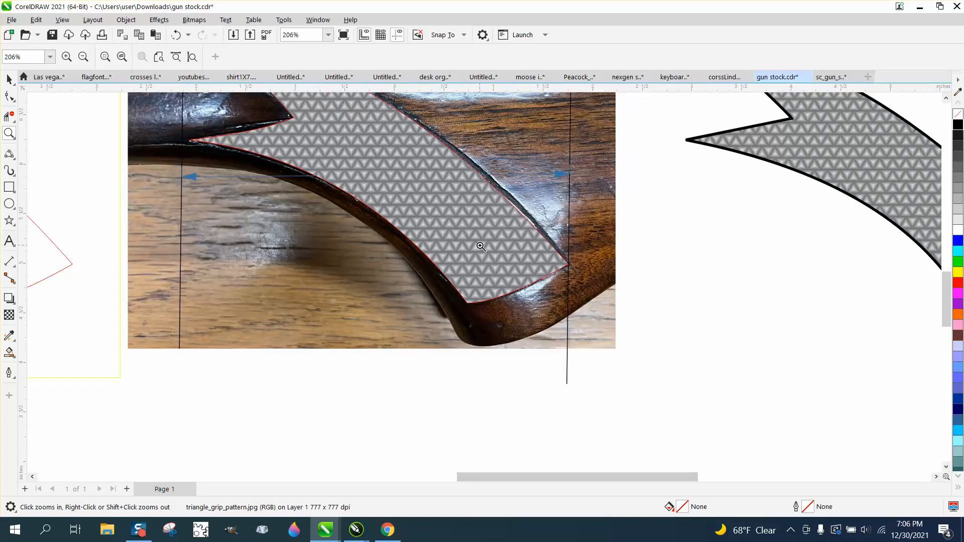